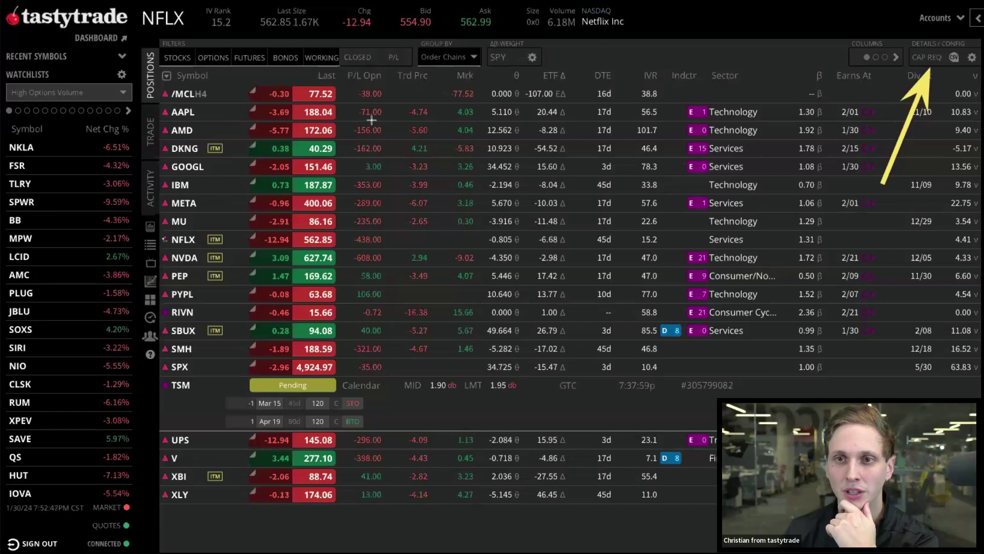
Open the portfolio report and show the account's capital requirements by symbol
left_click(928, 57)
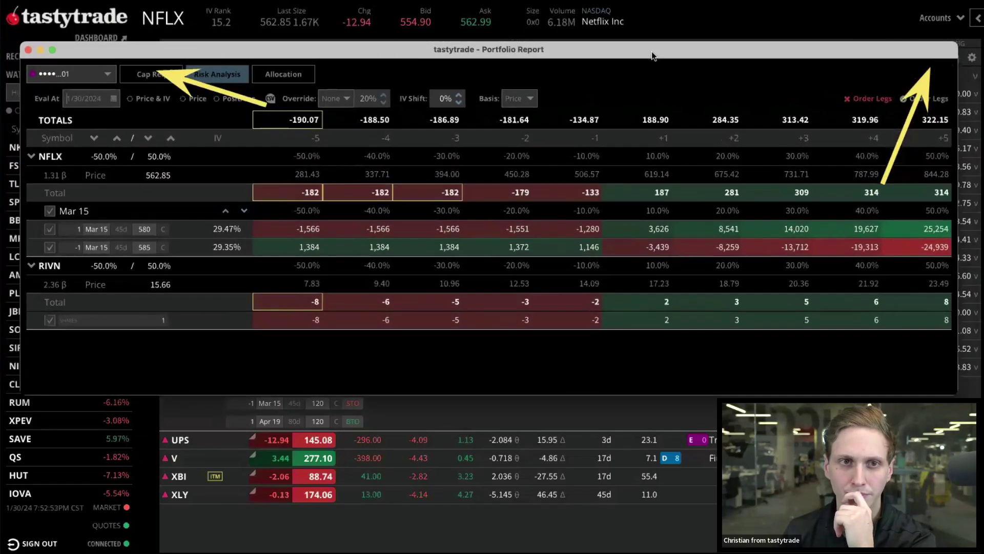
left_click(153, 77)
left_click(265, 98)
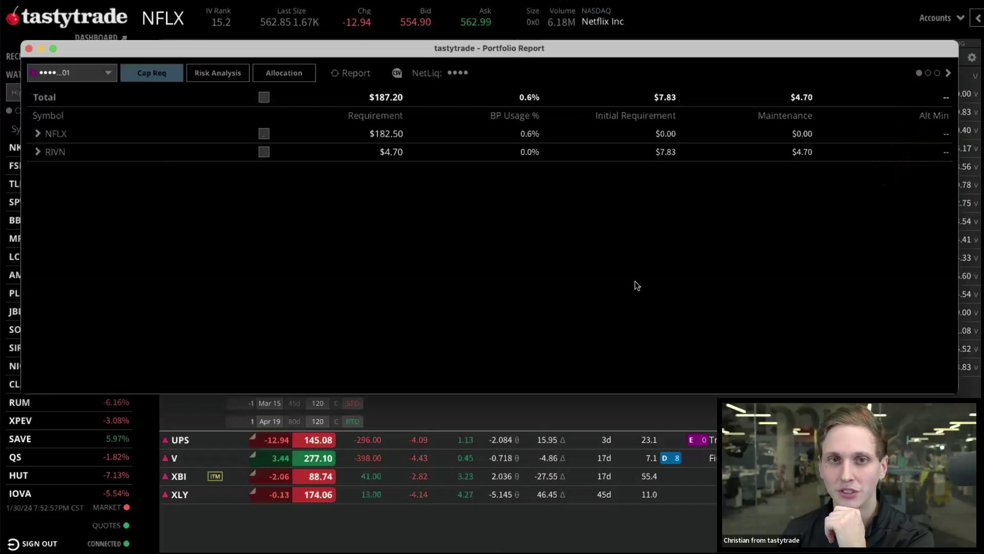
Switch the report to the triangle-marked account and look through its capital requirements by symbol
left_click(59, 78)
left_click(76, 99)
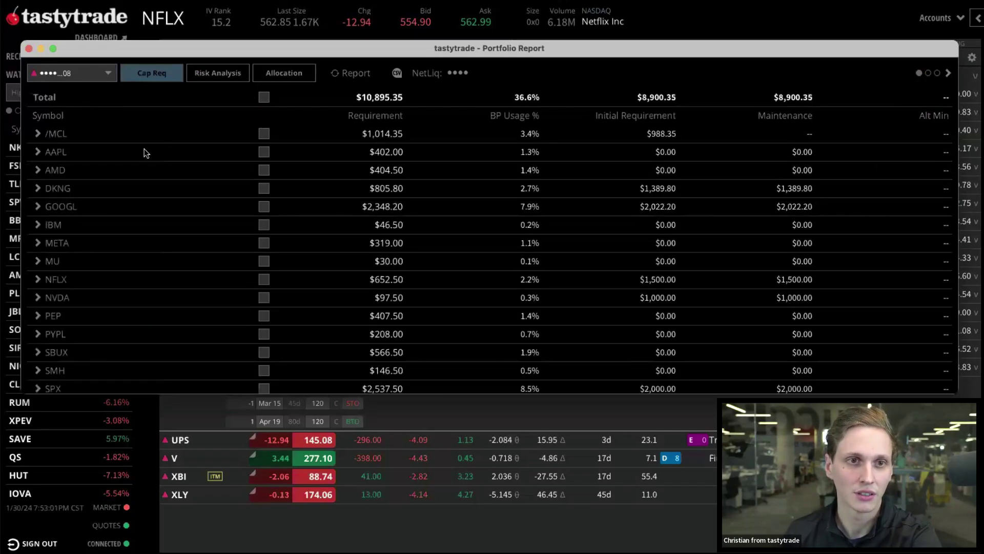
scroll(259, 259, "down", 3)
scroll(258, 251, "up", 3)
Switch the report back to the purple circle-marked account and expand its NFLX entry
left_click(92, 81)
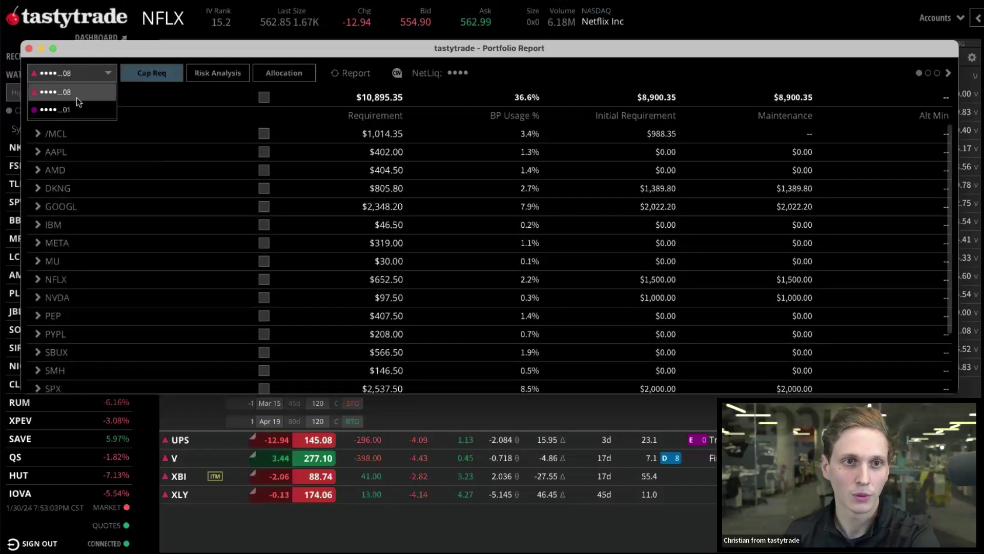
left_click(78, 106)
left_click(38, 134)
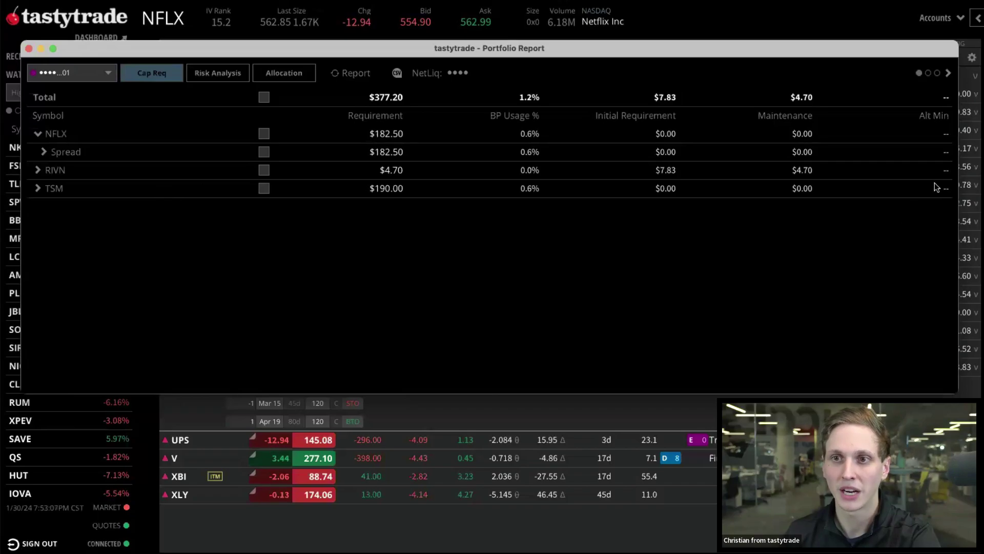
left_click_drag(20, 59, 953, 216)
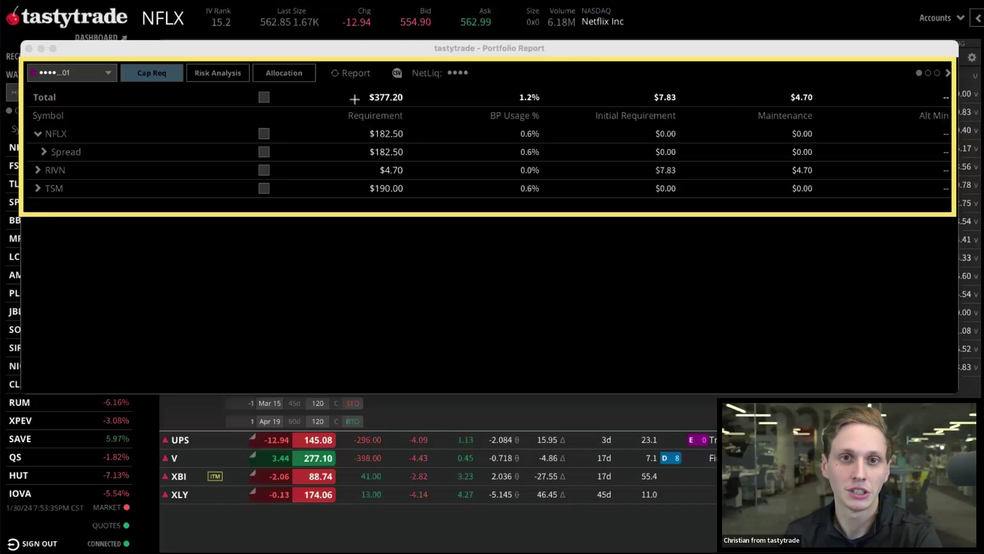
left_click_drag(335, 82, 426, 206)
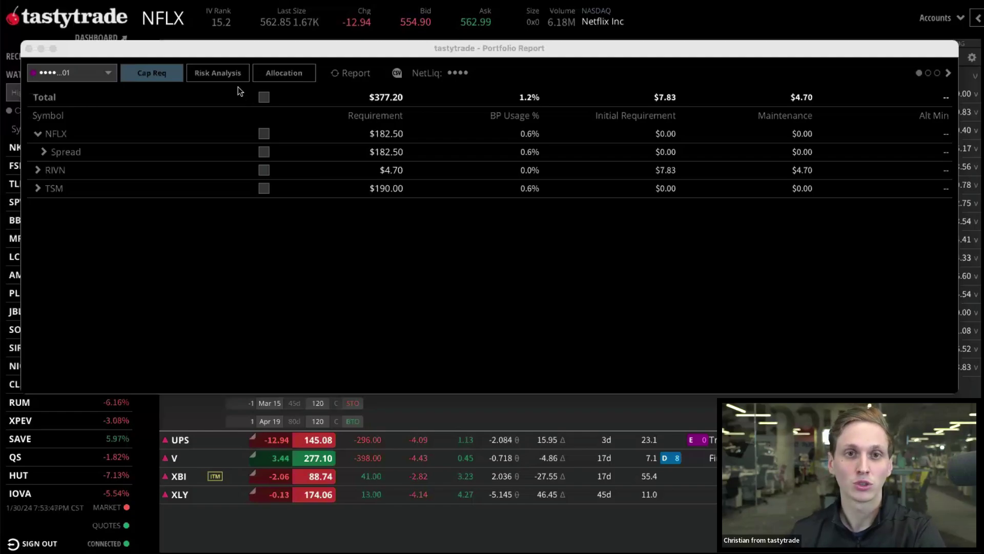
mouse_move(237, 87)
left_mouse_down()
mouse_move(287, 193)
mouse_move(283, 213)
mouse_move(280, 203)
mouse_move(290, 201)
left_mouse_up()
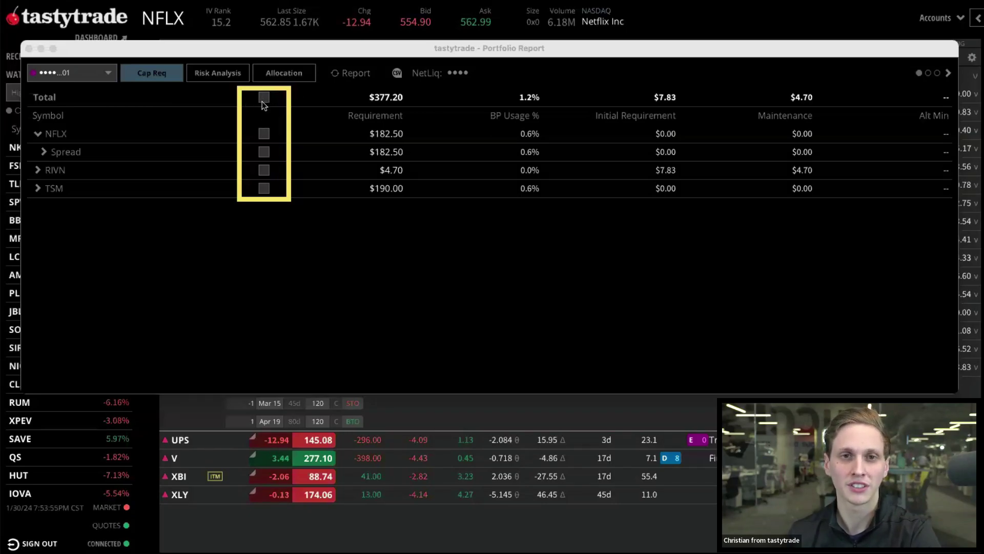
Collapse the NFLX entry, then include all of the account's positions in the risk analysis and open it
left_click(38, 134)
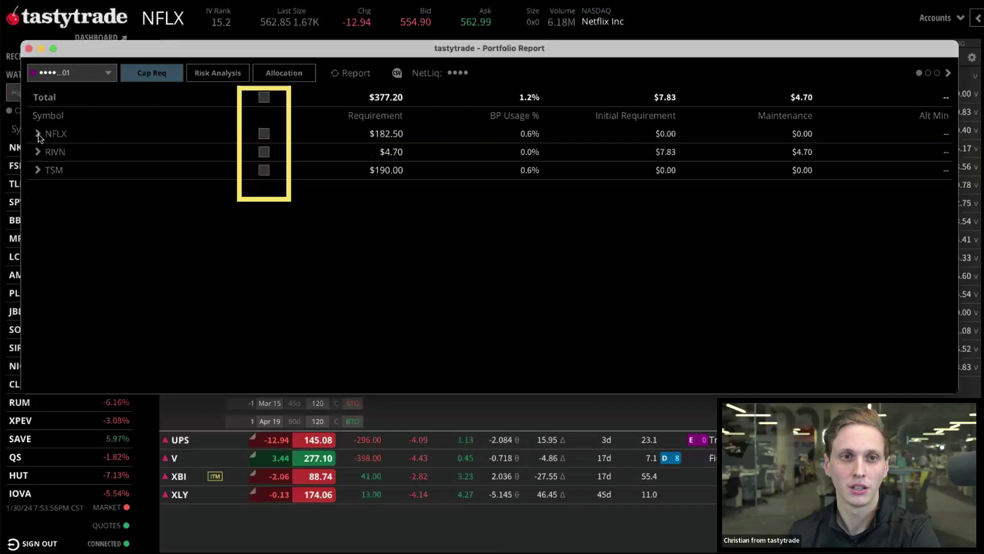
left_click(264, 98)
left_click(264, 170)
left_click(264, 171)
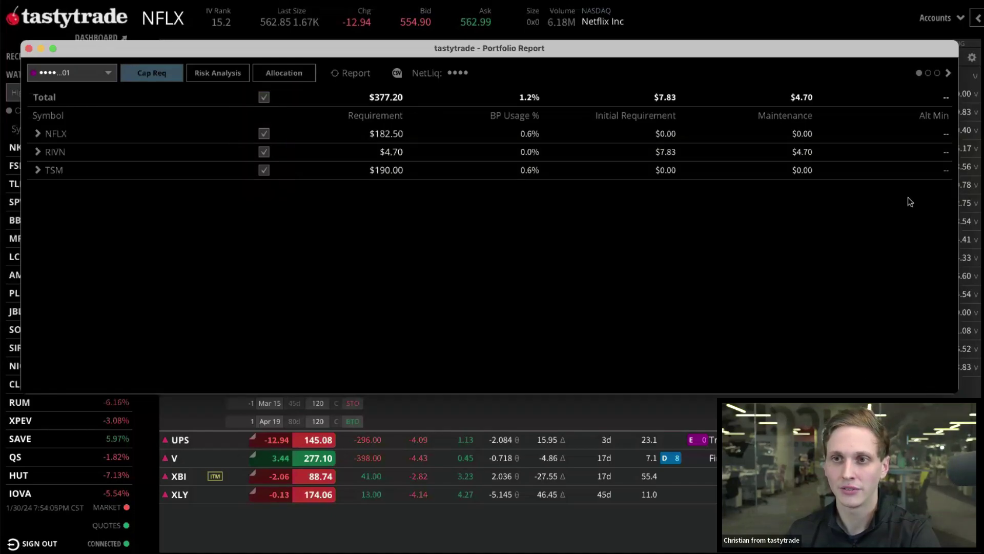
left_click_drag(190, 204, 219, 83)
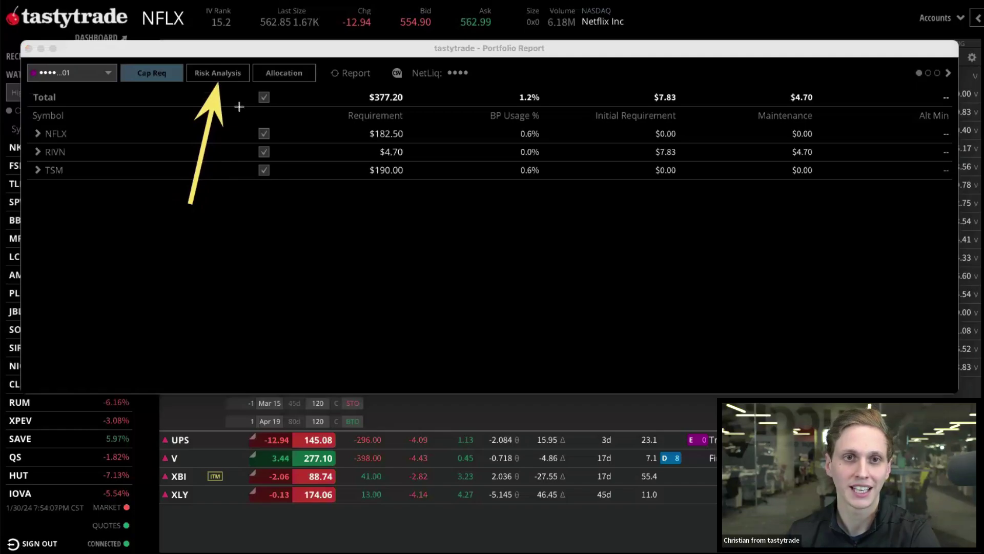
left_click(217, 73)
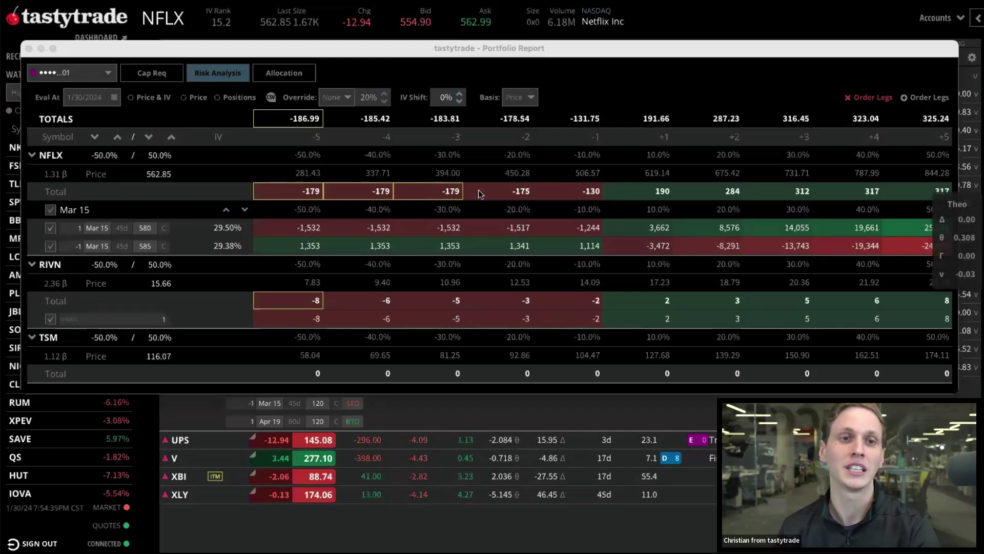
left_click_drag(24, 142, 955, 253)
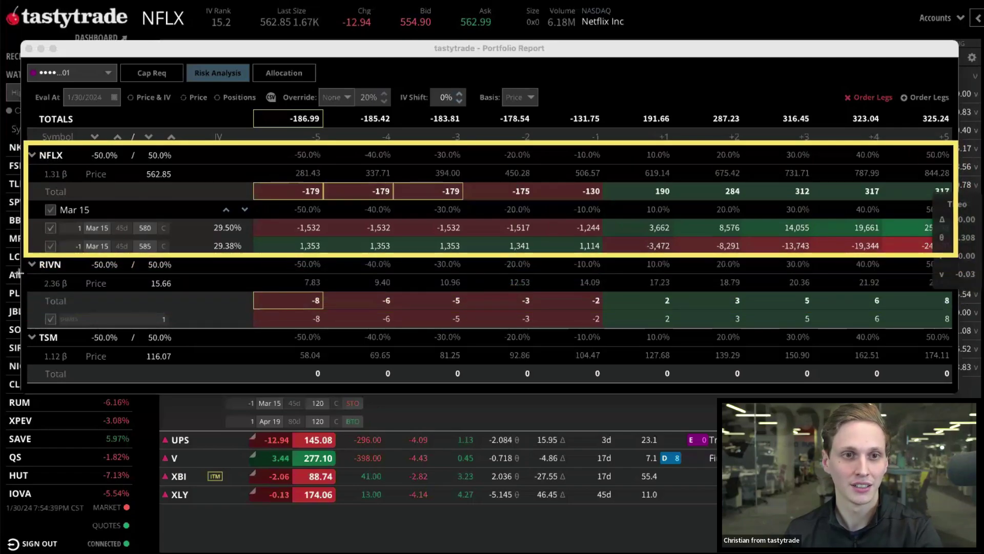
key("Escape")
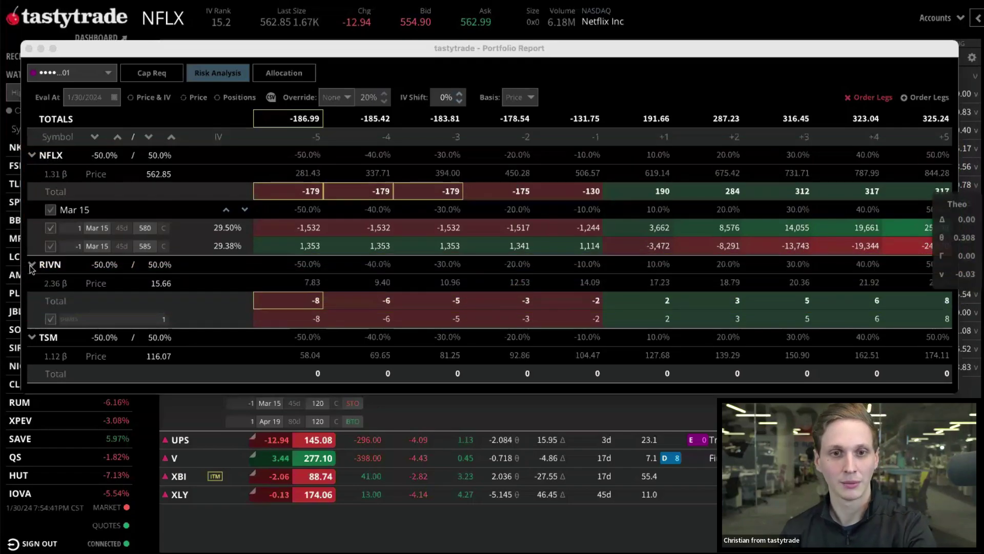
left_click_drag(24, 257, 955, 334)
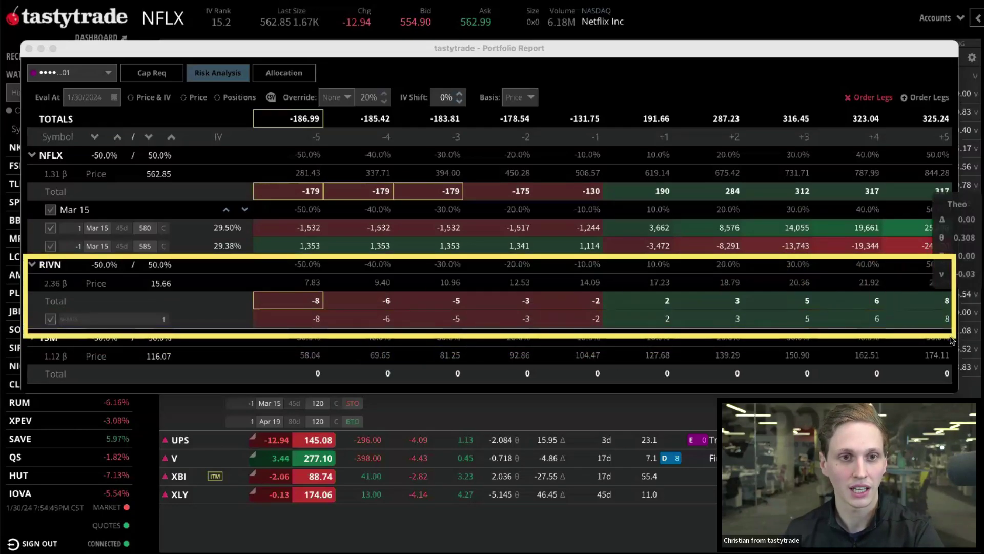
key("Escape")
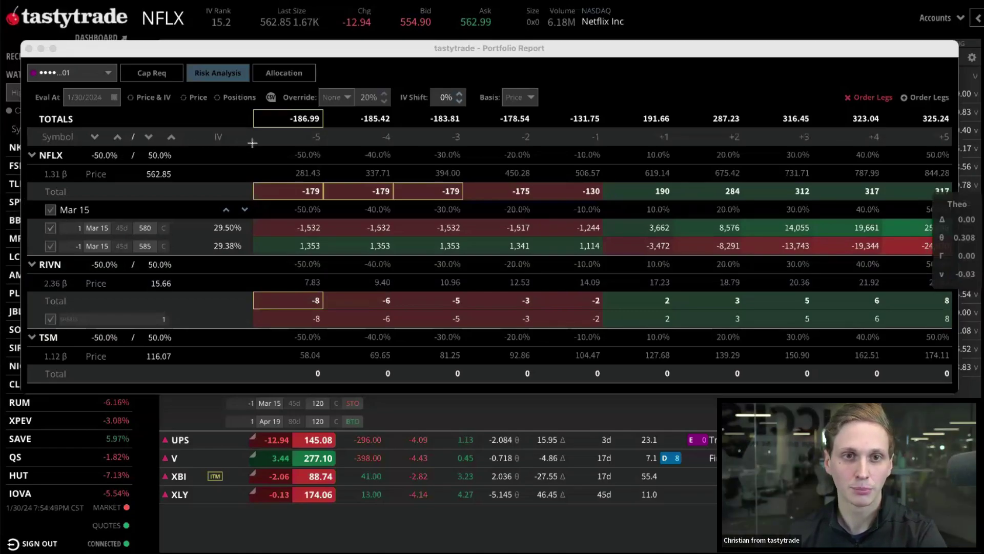
left_click_drag(266, 142, 955, 183)
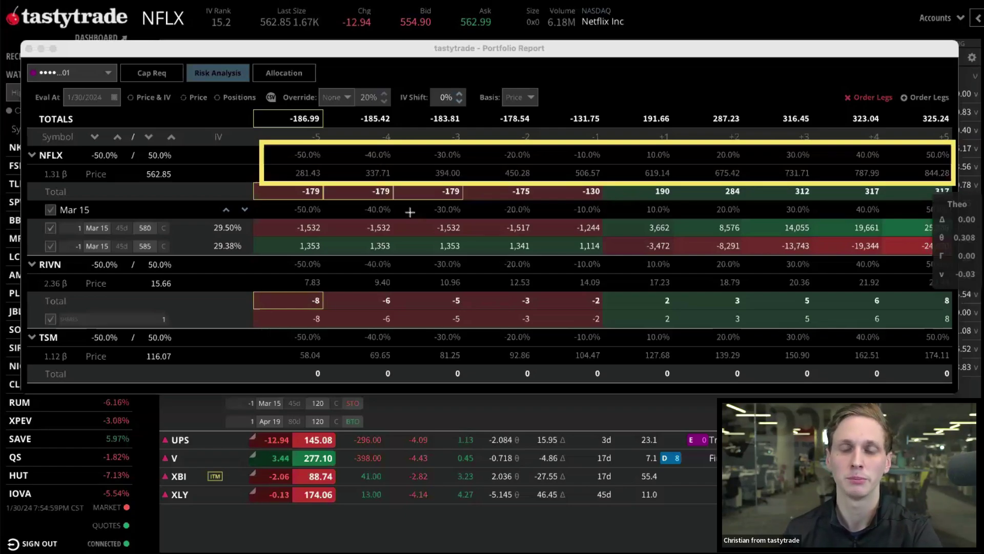
key("Escape")
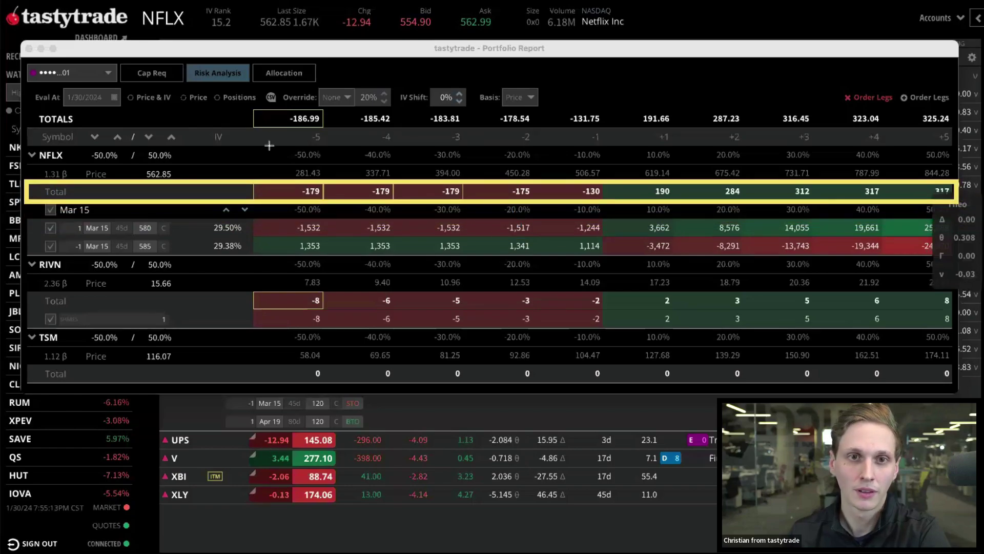
mouse_move(253, 106)
left_mouse_down()
mouse_move(966, 178)
mouse_move(955, 164)
left_mouse_up()
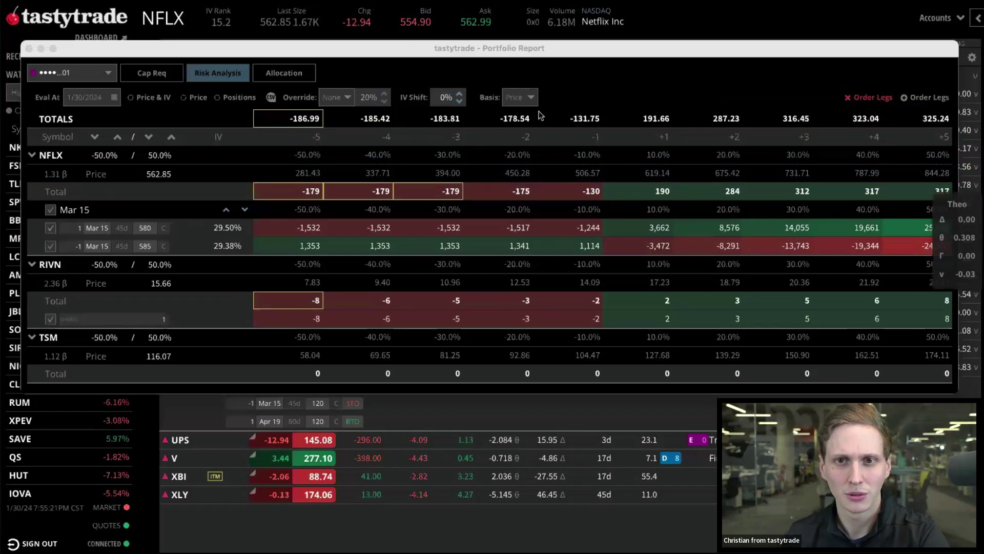
mouse_move(529, 110)
left_mouse_down()
mouse_move(601, 263)
mouse_move(605, 255)
left_mouse_up()
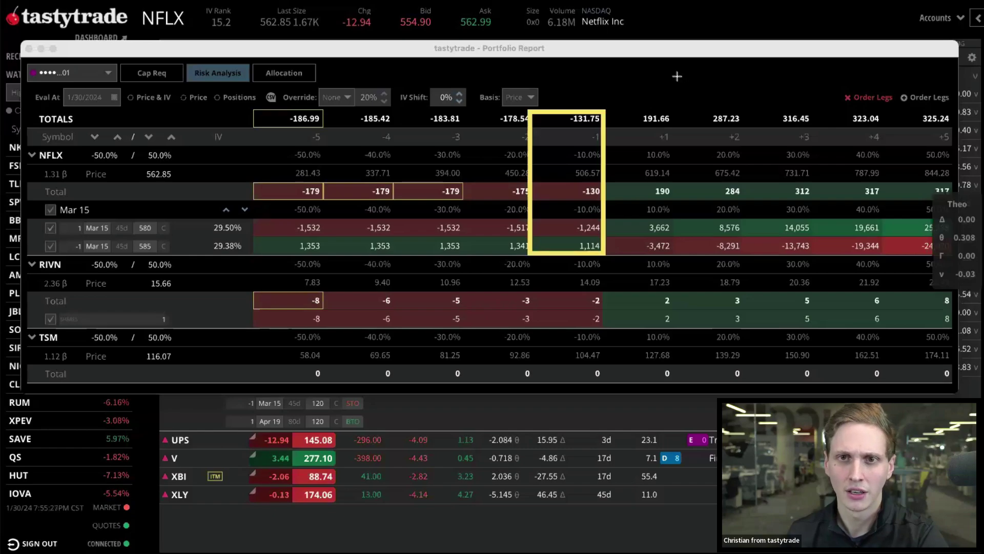
left_click_drag(677, 75, 609, 116)
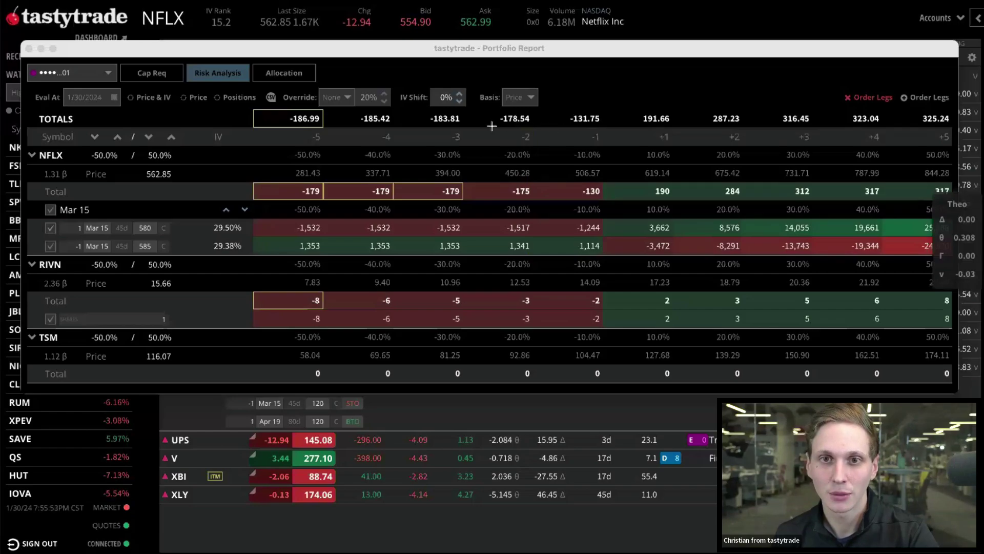
left_click_drag(480, 127, 539, 255)
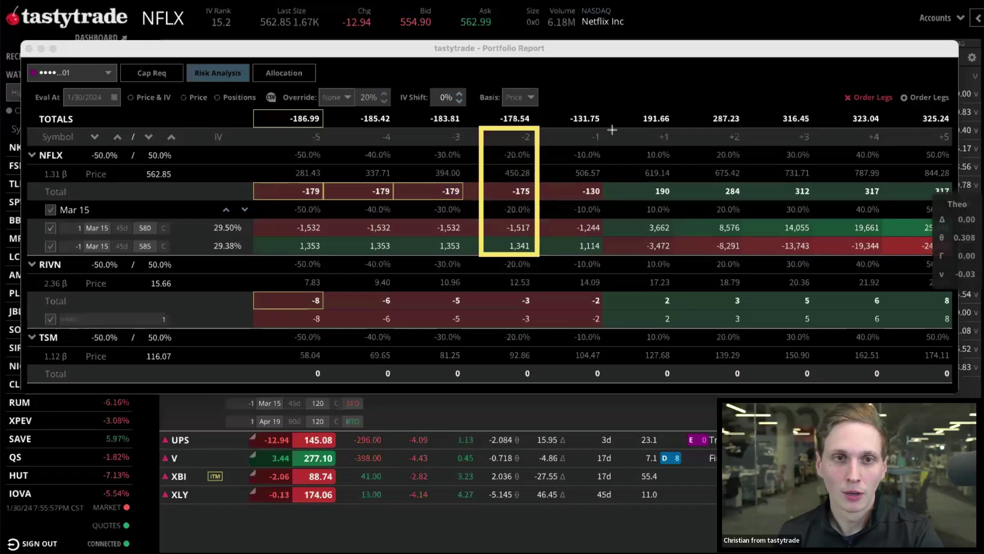
left_click_drag(651, 98, 532, 173)
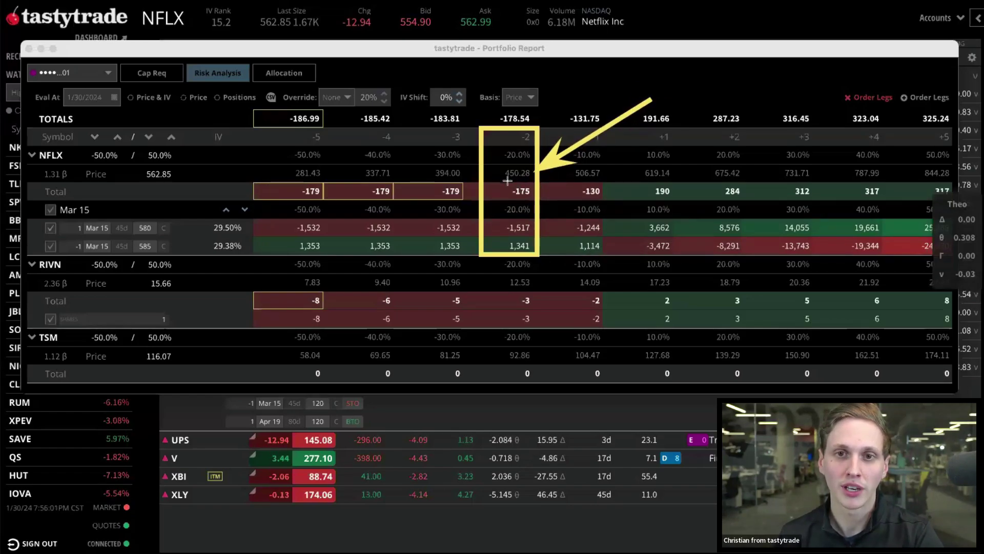
left_click_drag(615, 68, 544, 137)
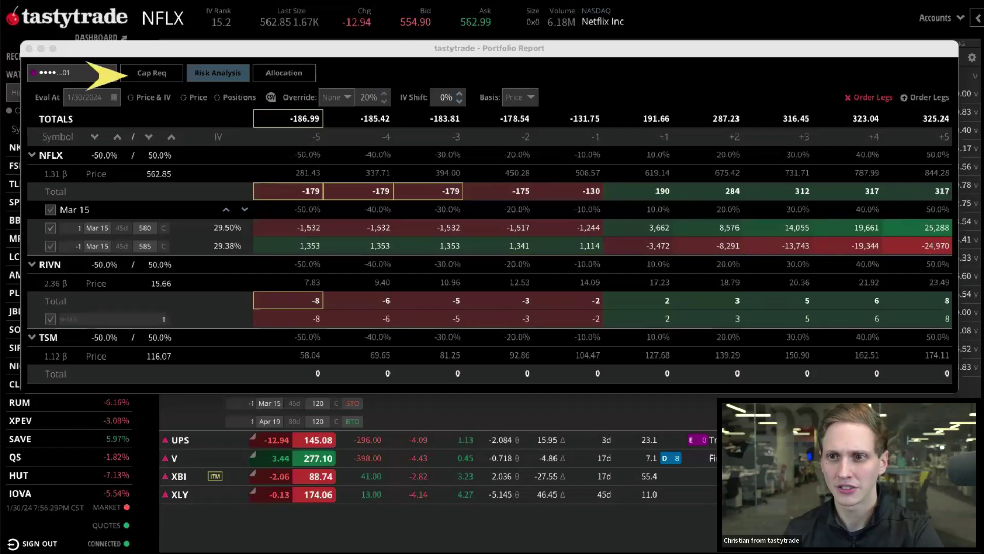
Open the risk analysis for all positions of the triangle-marked account
left_click(101, 74)
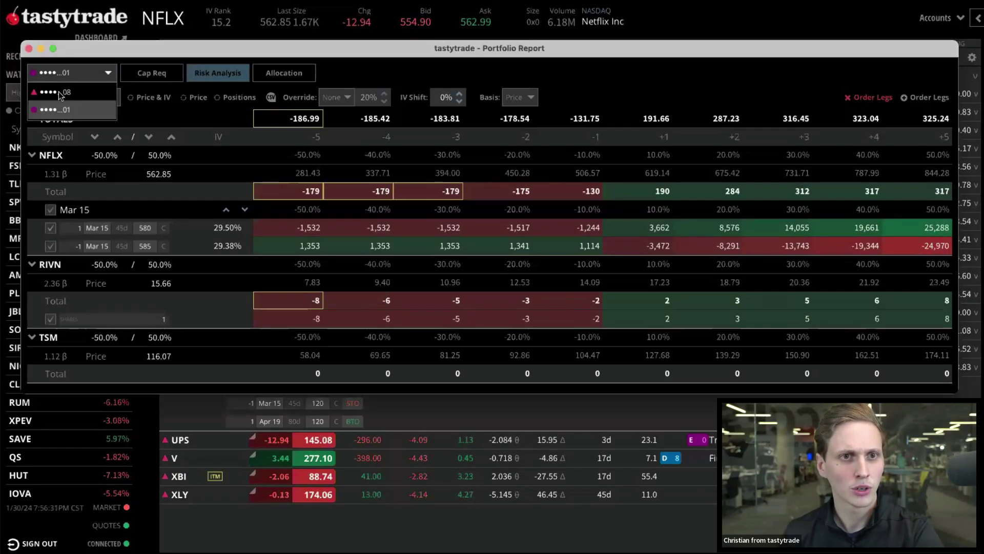
left_click(58, 91)
left_click(151, 73)
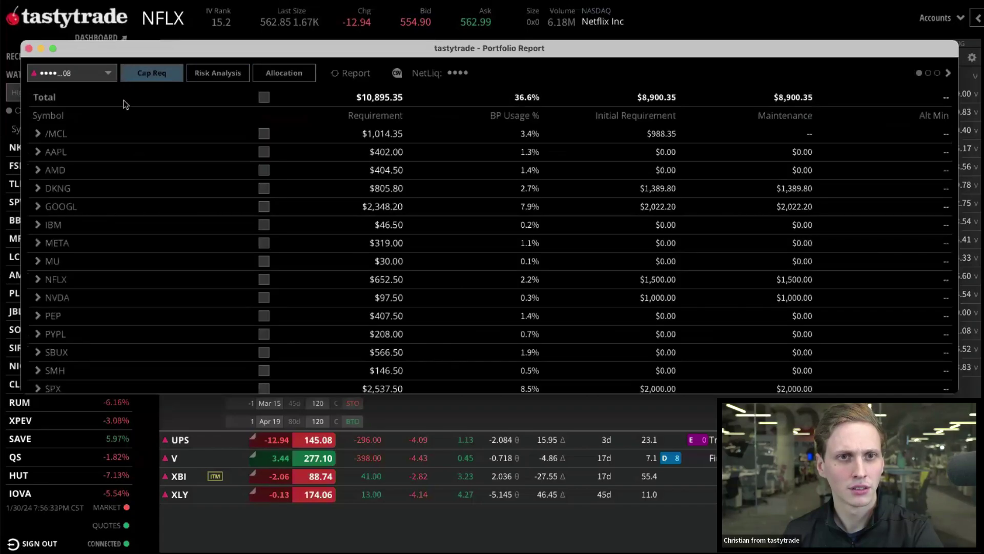
left_click(215, 72)
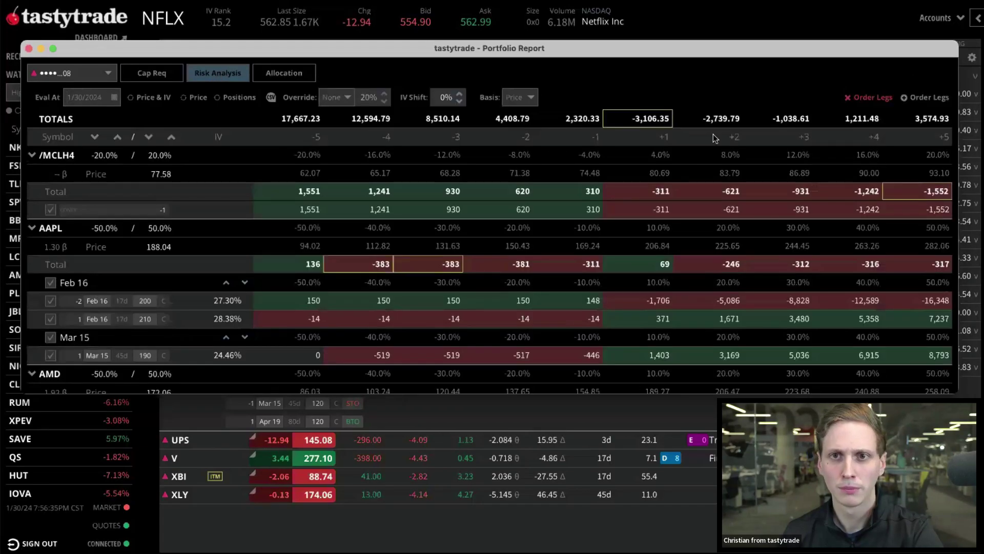
scroll(641, 218, "down", 1)
scroll(810, 202, "up", 1)
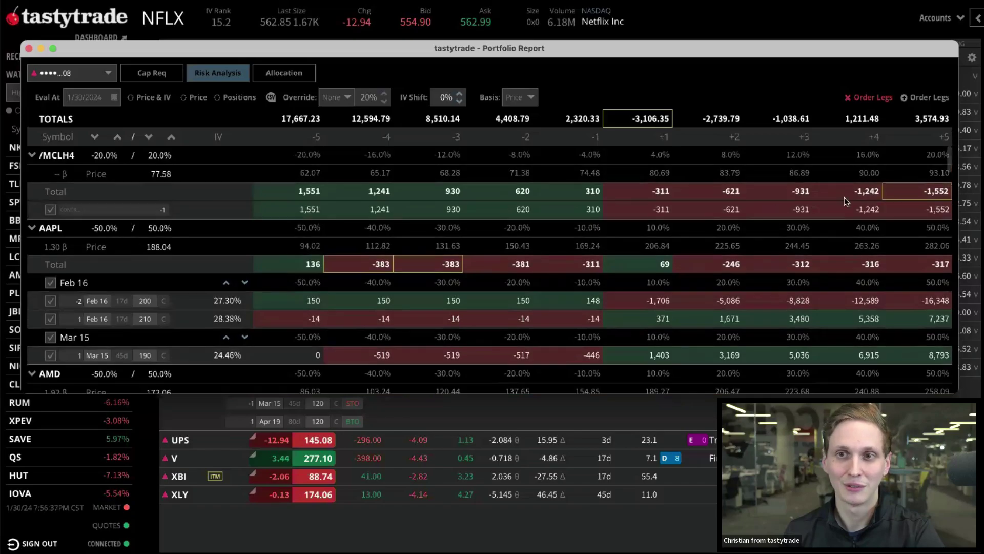
left_click_drag(948, 153, 924, 138)
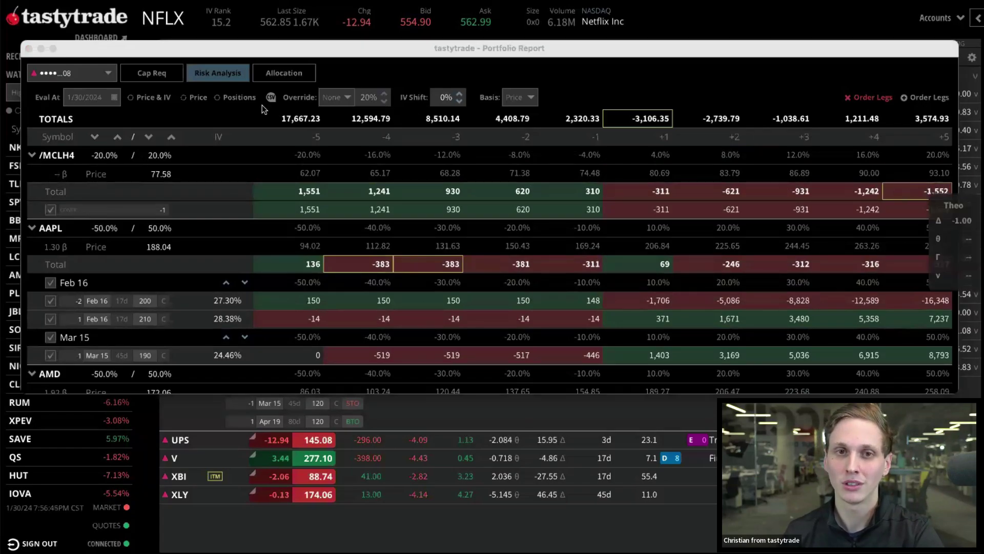
left_click_drag(262, 106, 954, 128)
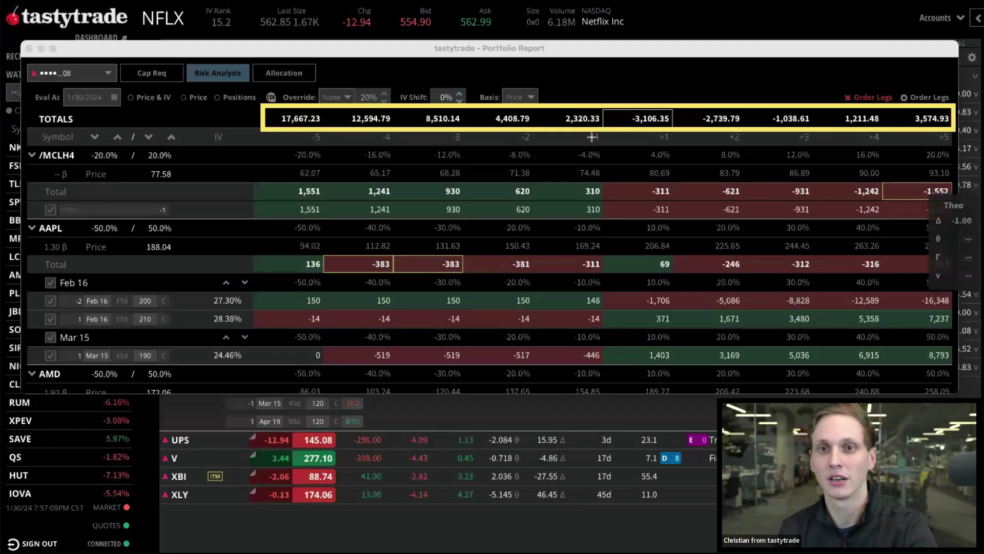
mouse_move(530, 107)
left_mouse_down()
mouse_move(595, 154)
mouse_move(607, 190)
mouse_move(603, 255)
mouse_move(608, 191)
mouse_move(604, 237)
left_mouse_up()
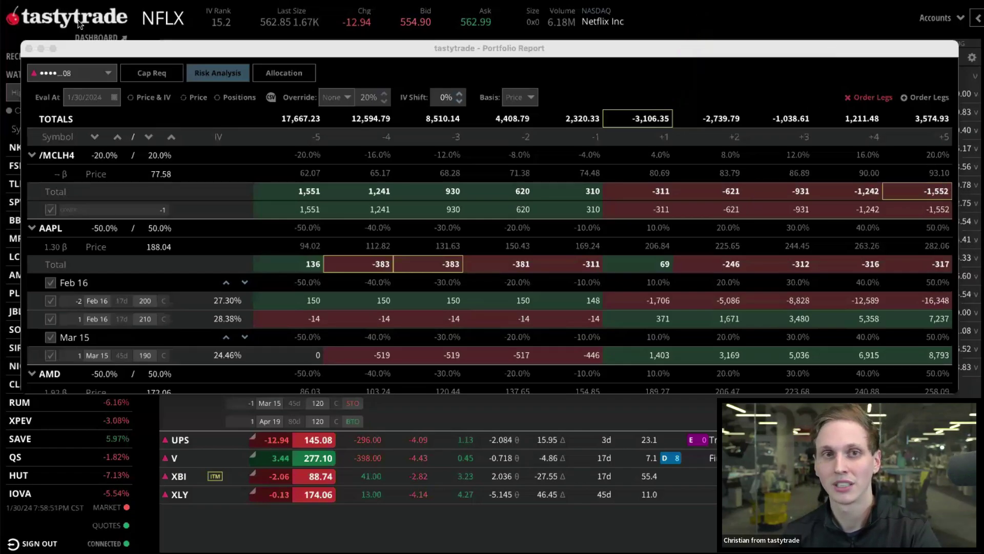
Reopen the portfolio report and compare the triangle-marked account's capital requirements with its risk analysis
key("super+w")
left_click(927, 58)
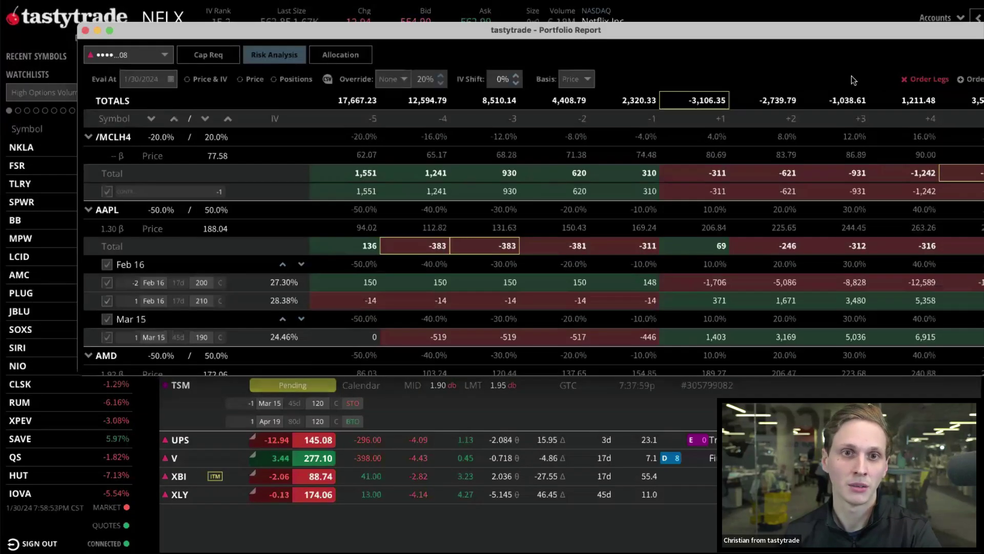
left_click(213, 55)
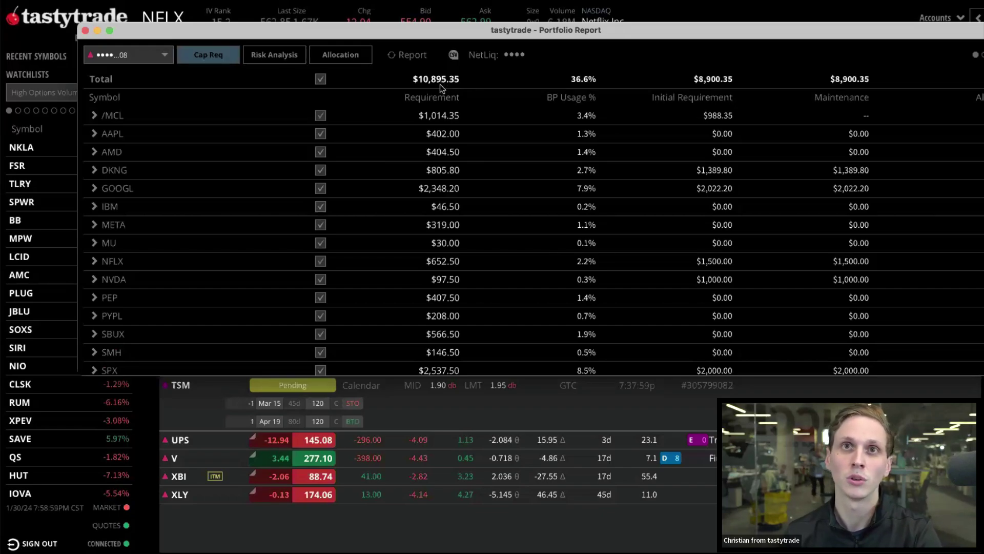
left_click(287, 58)
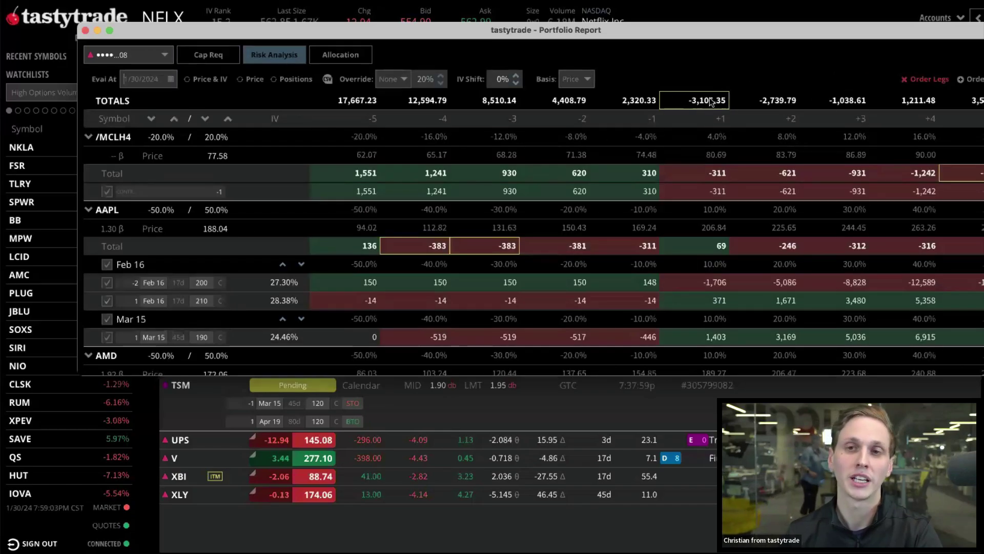